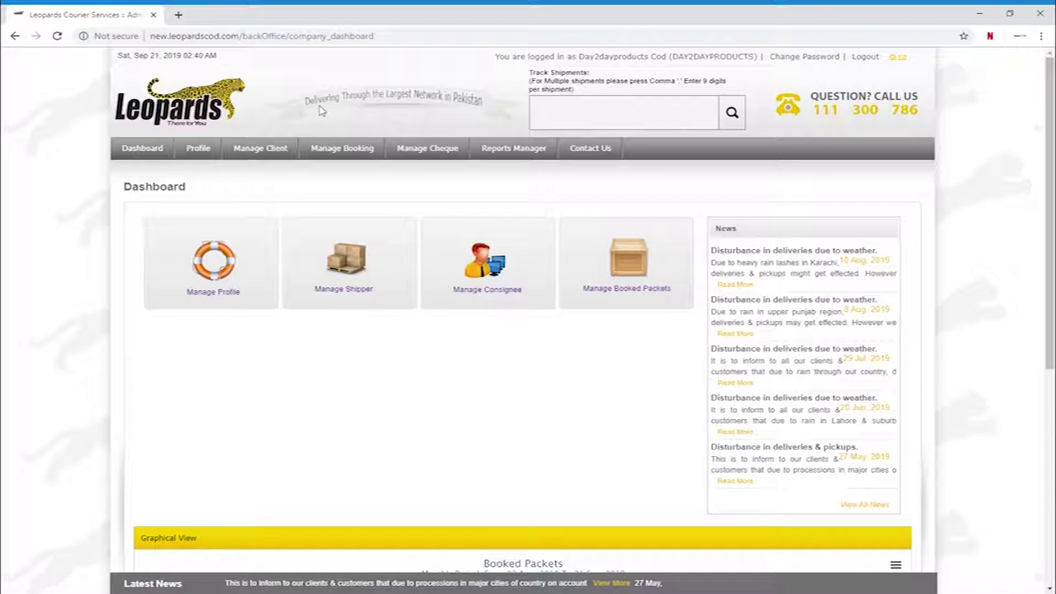
- Open Manage Booking > Book a Packet and look over the Overnight, 1-piece booking form
mouse_move(342, 150)
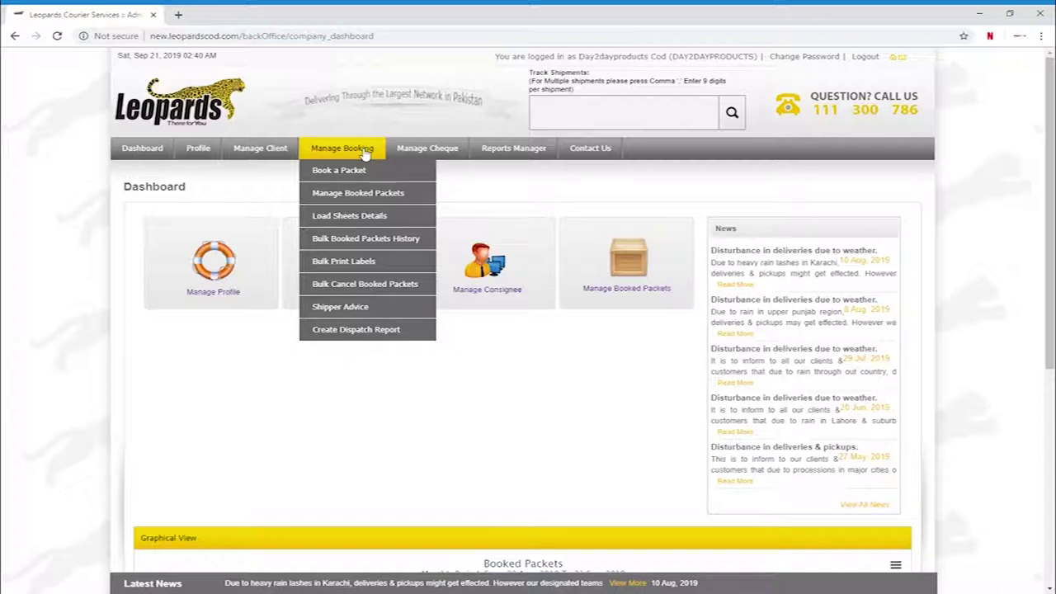
left_click(355, 172)
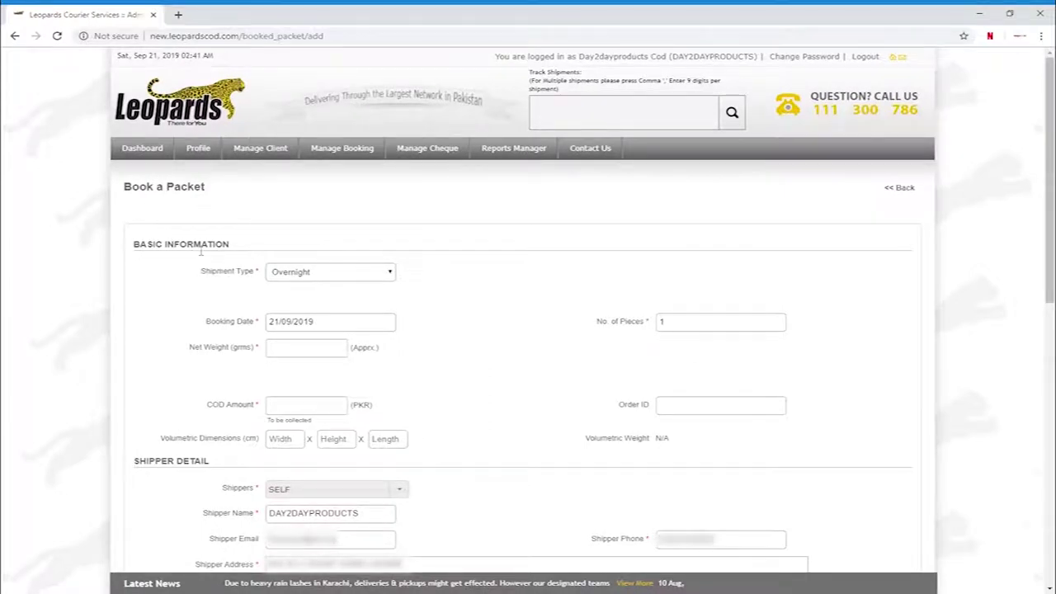
scroll(199, 252, "down", 3)
scroll(222, 290, "down", 3)
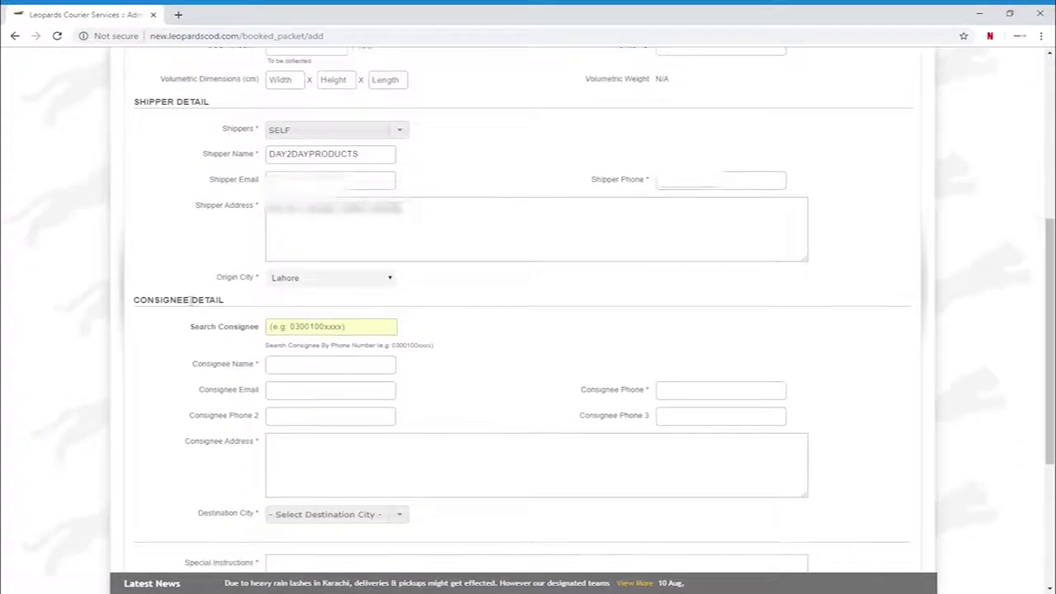
scroll(194, 307, "down", 2)
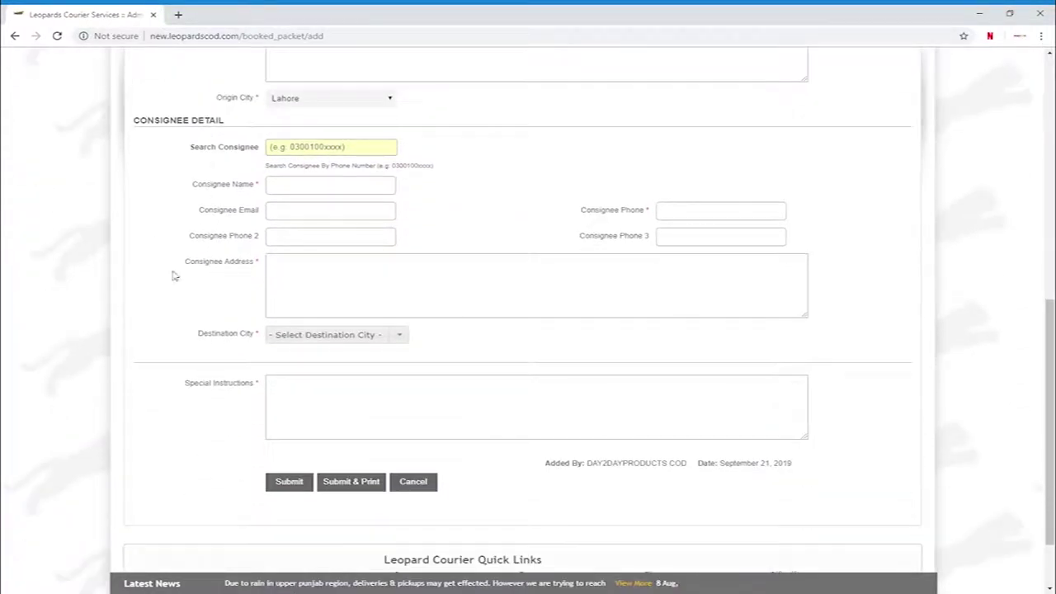
scroll(185, 251, "up", 10)
scroll(196, 233, "down", 5)
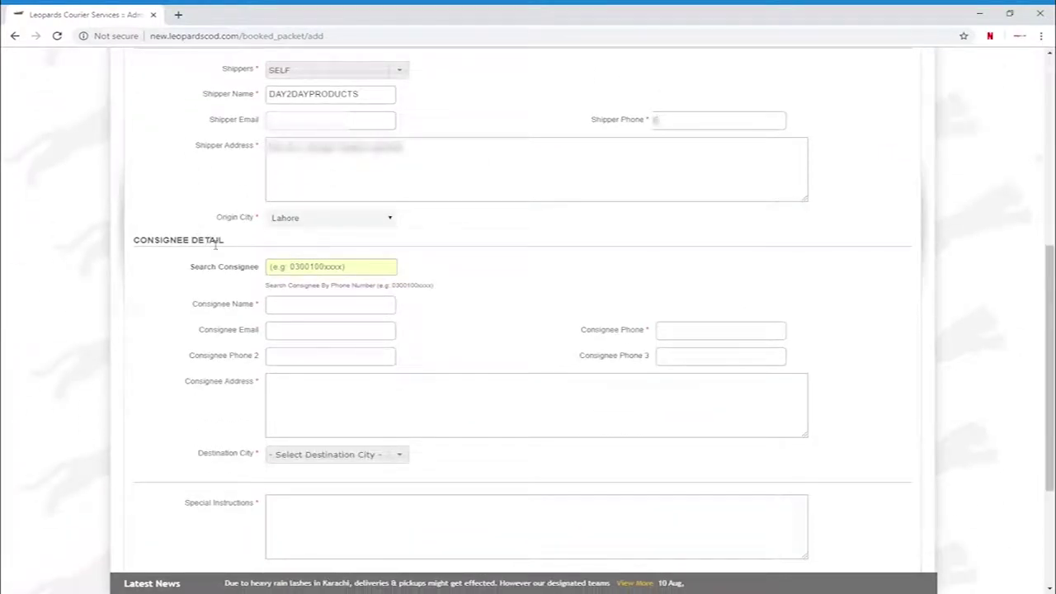
scroll(216, 245, "up", 5)
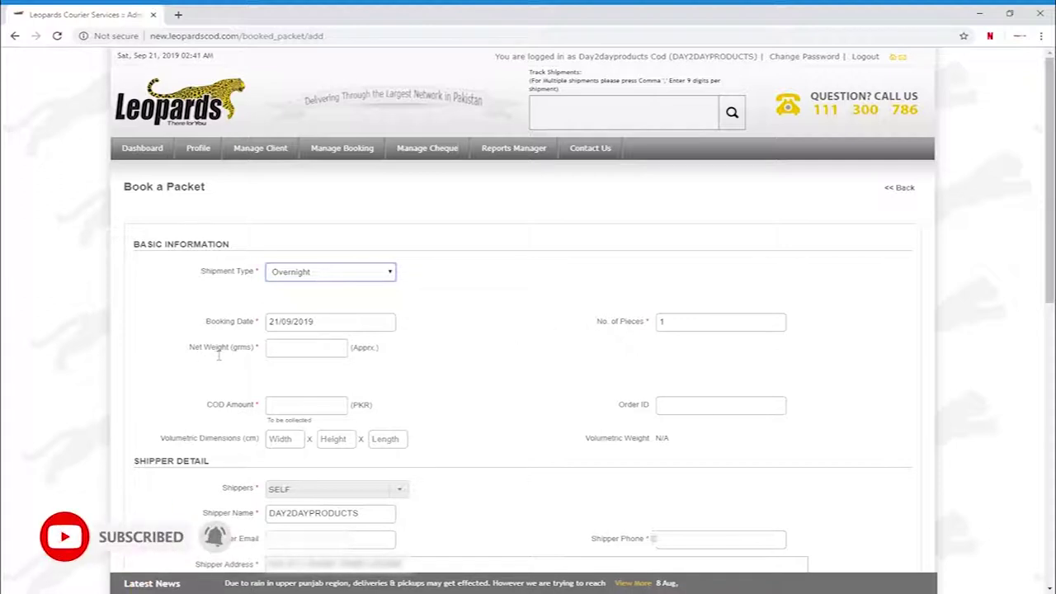
- Enter a net weight of 300 for the packet
left_click(303, 354)
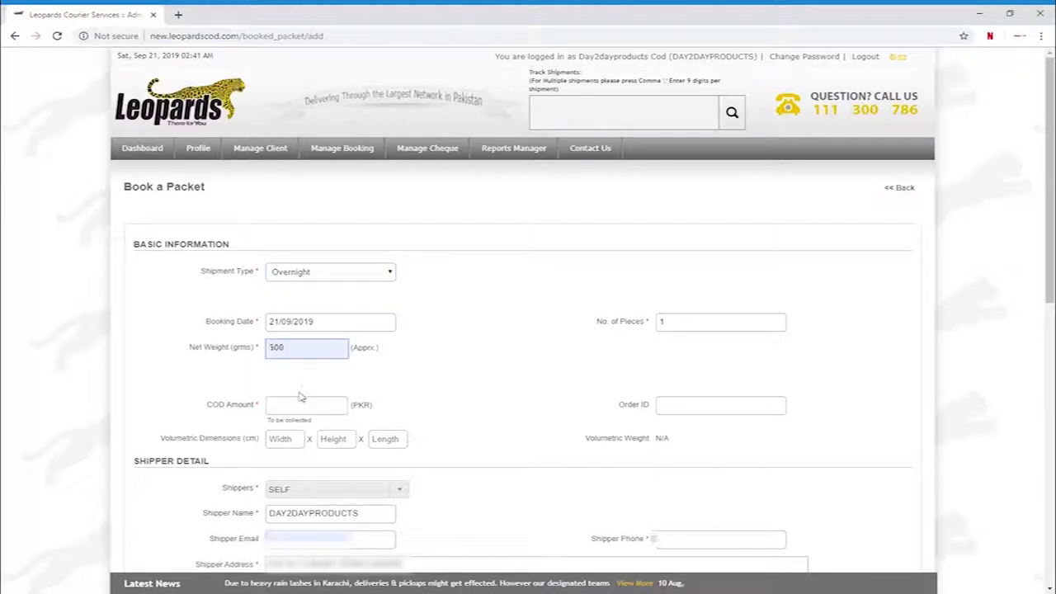
left_click(300, 420)
type("300")
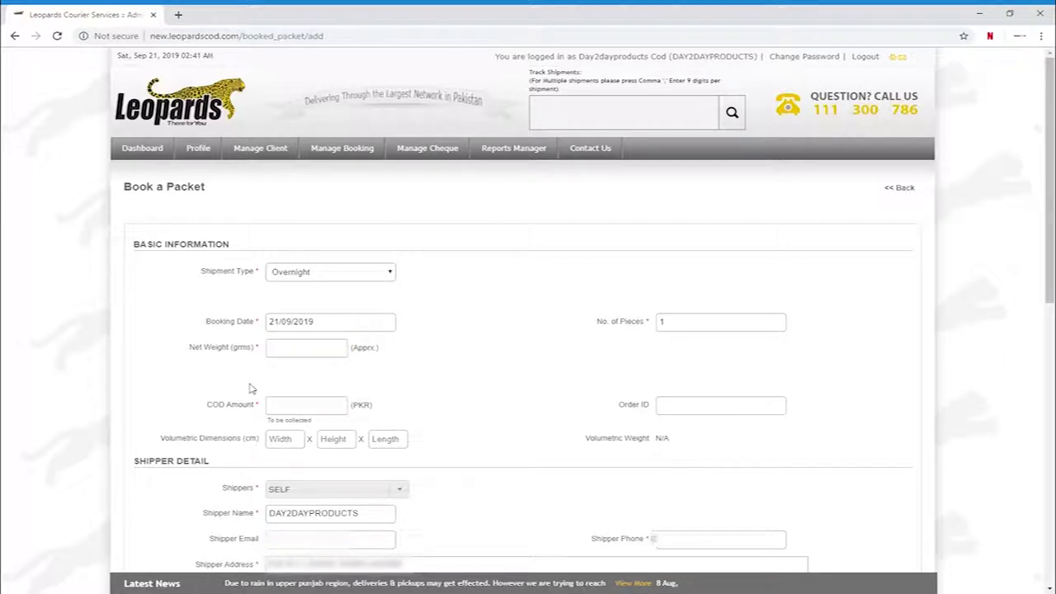
- Replace the COD amount with 2000 PKR and move to the Shipper Address box
left_click(313, 409)
left_click(302, 445)
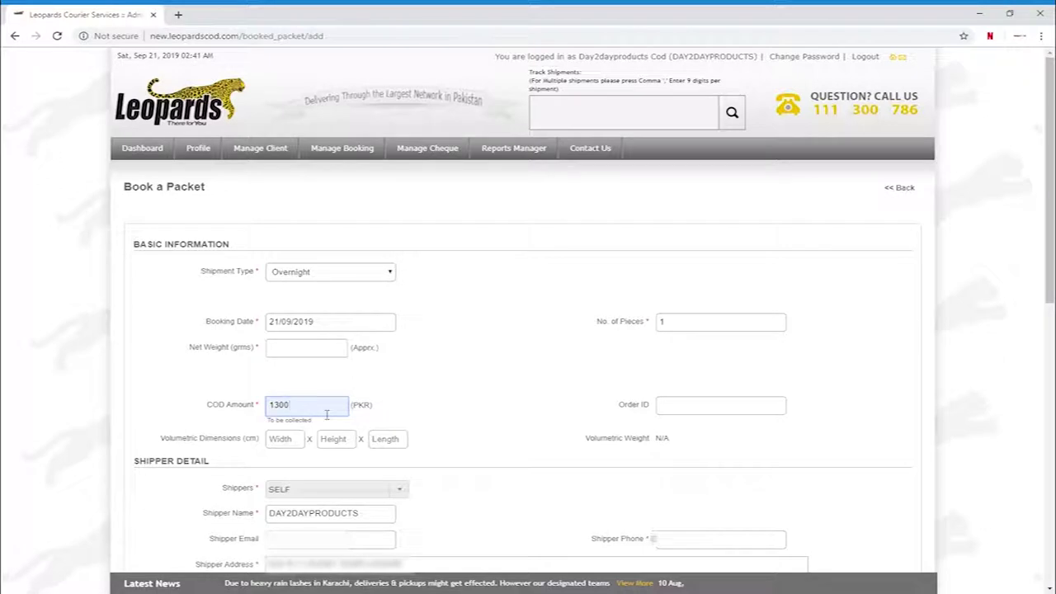
left_click_drag(325, 413, 255, 418)
key("BackSpace")
type("2000")
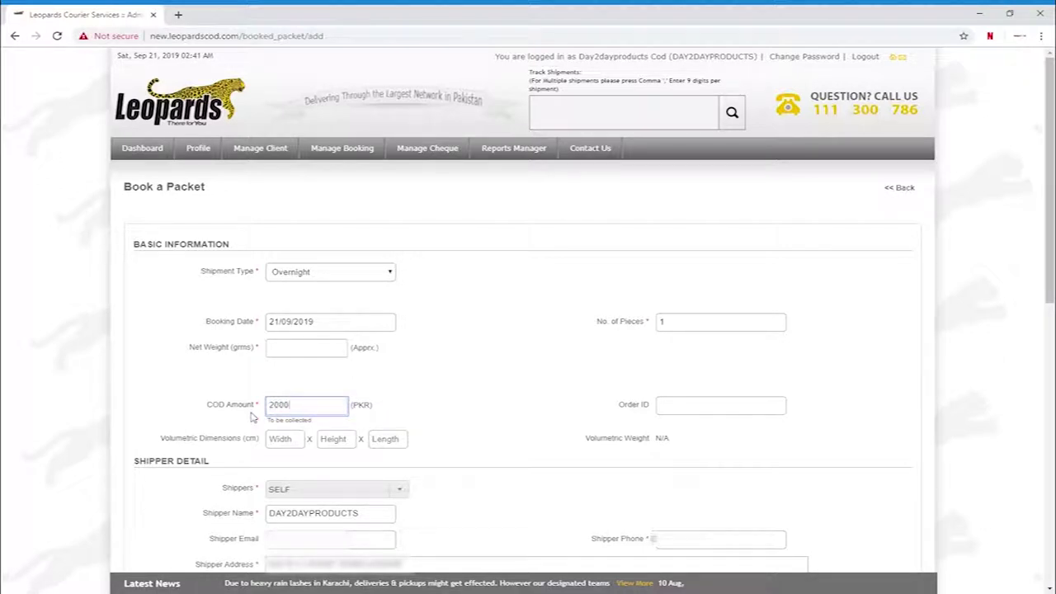
key("ctrl+a")
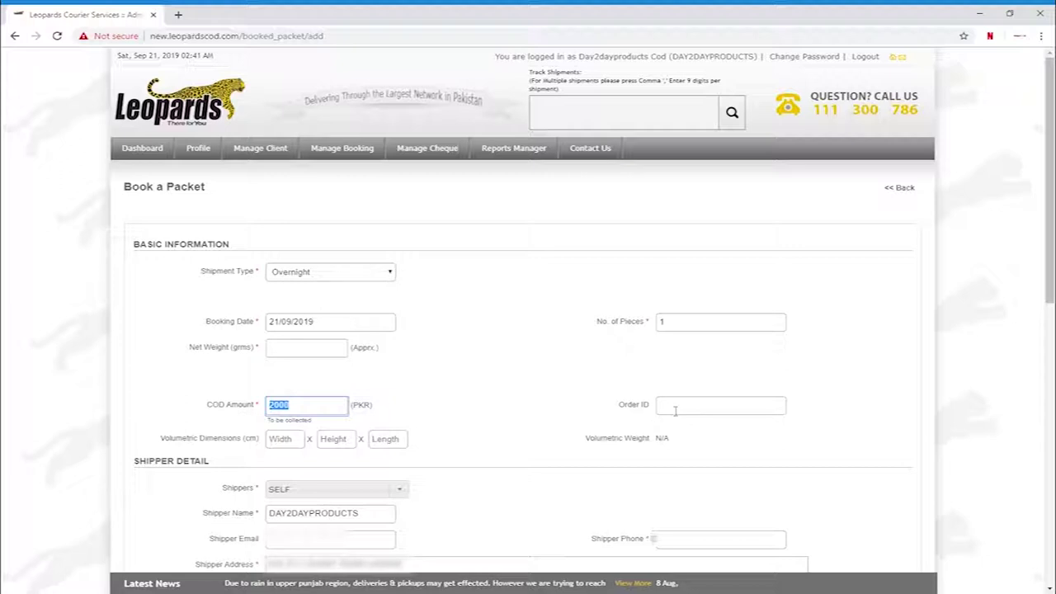
scroll(514, 401, "down", 2)
left_click(674, 438)
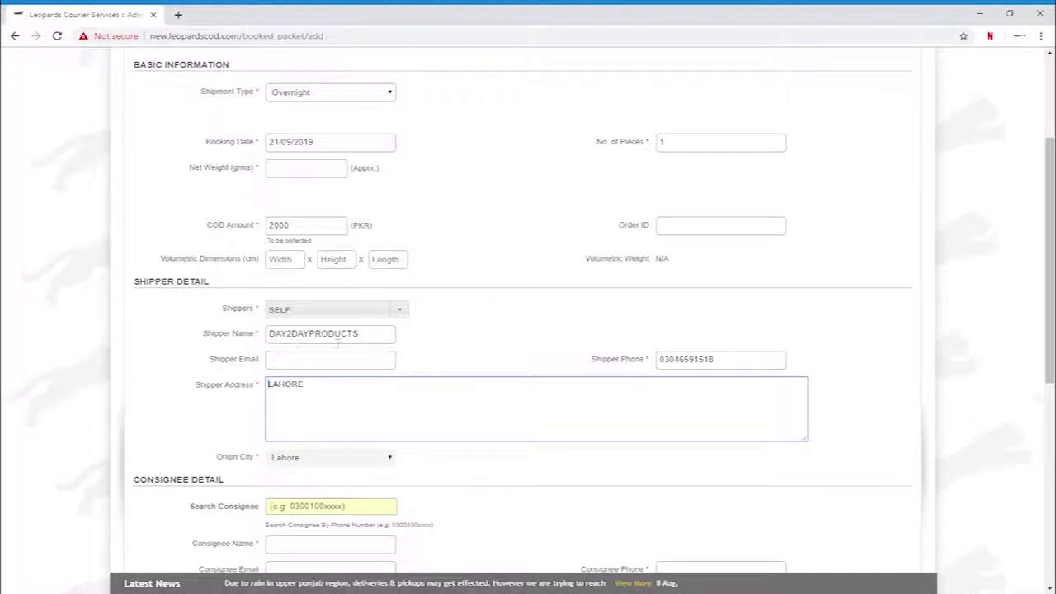
left_click(316, 368)
left_click(254, 363)
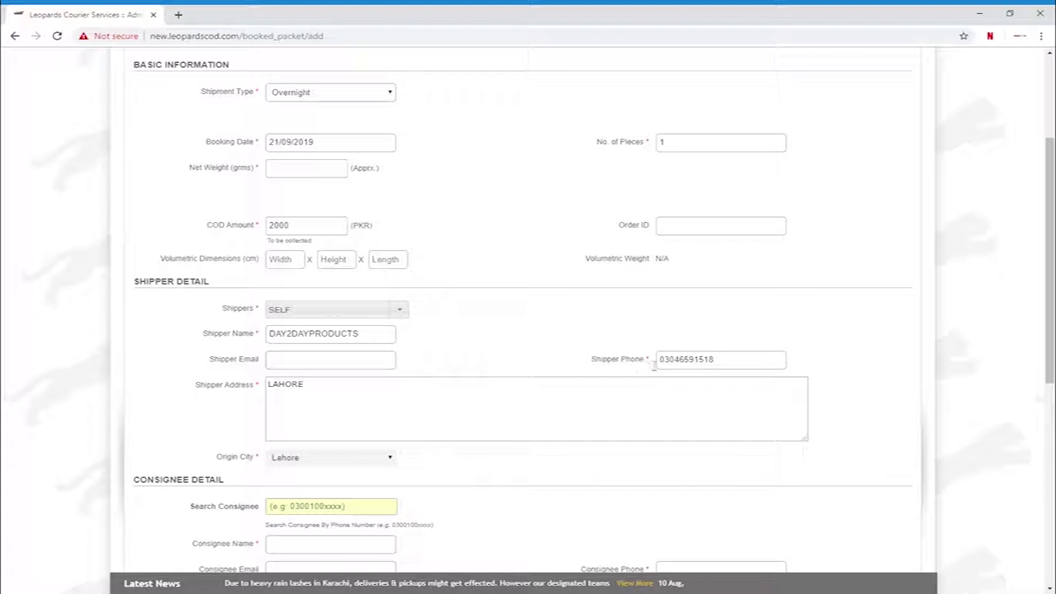
double_click(647, 360)
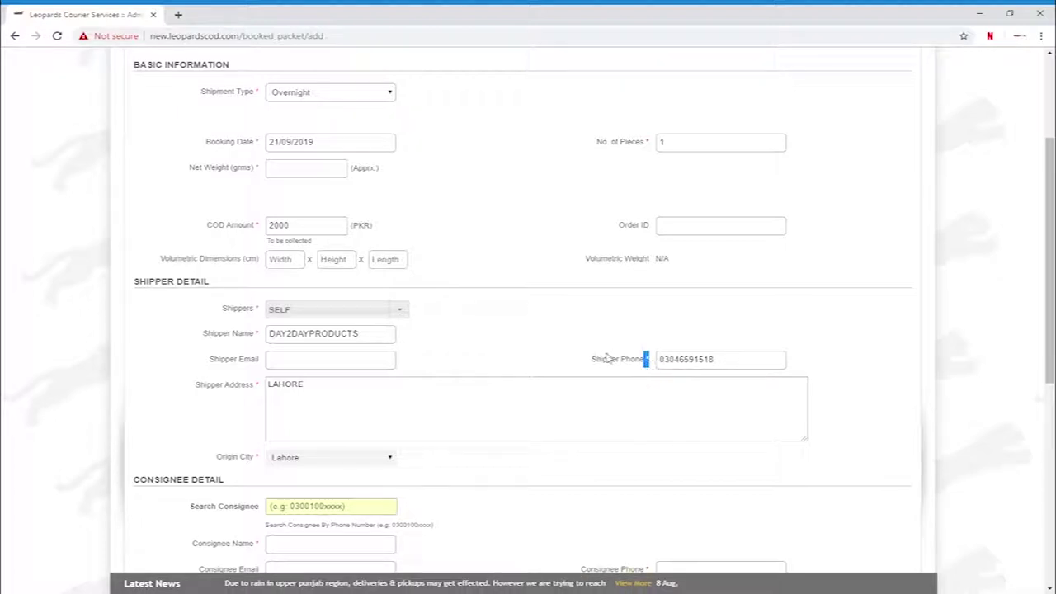
left_click(545, 360)
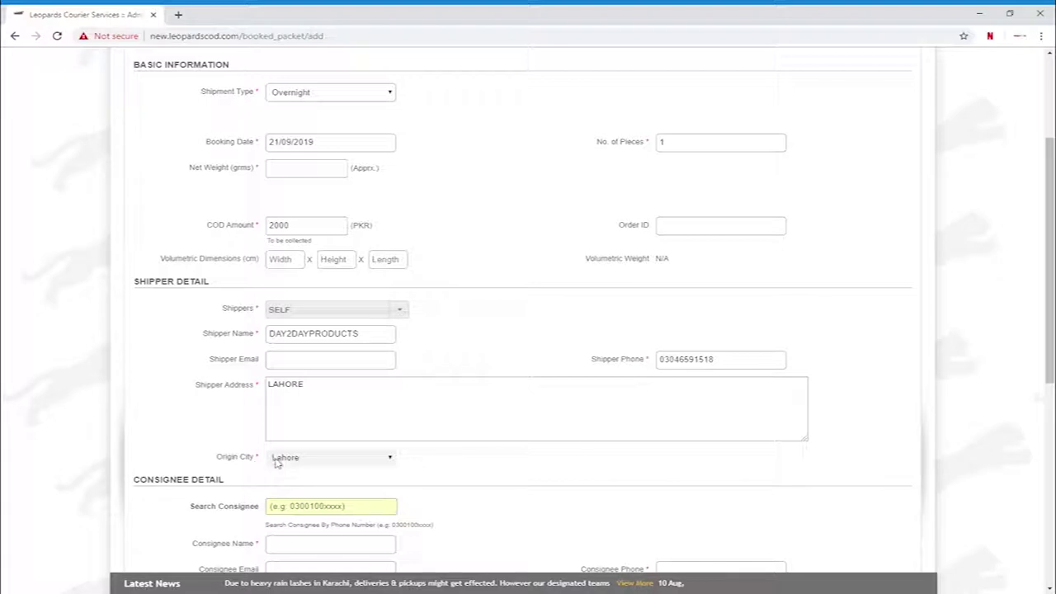
scroll(254, 475, "down", 3)
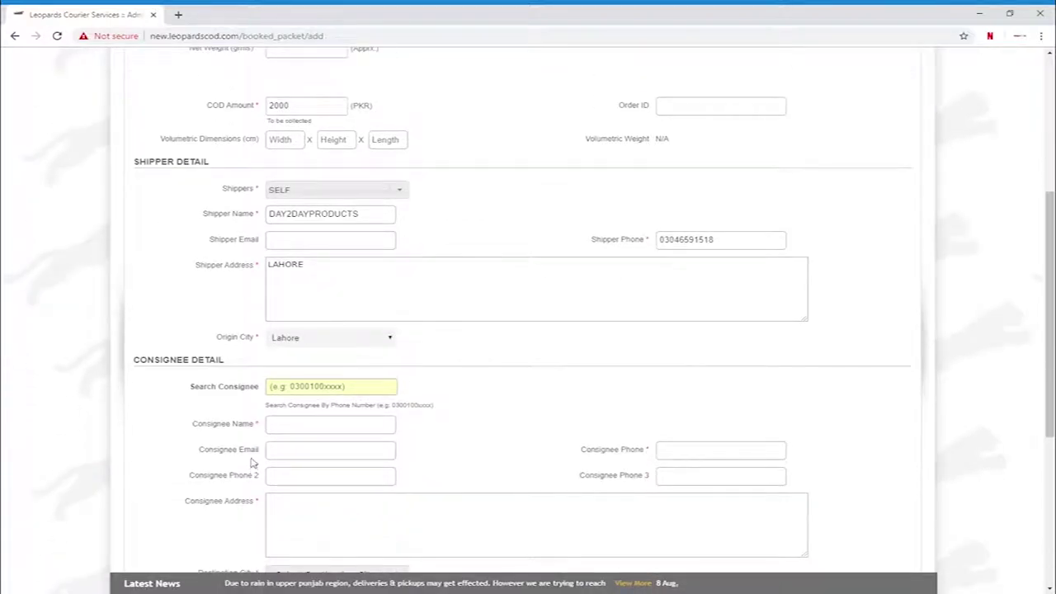
scroll(252, 460, "down", 2)
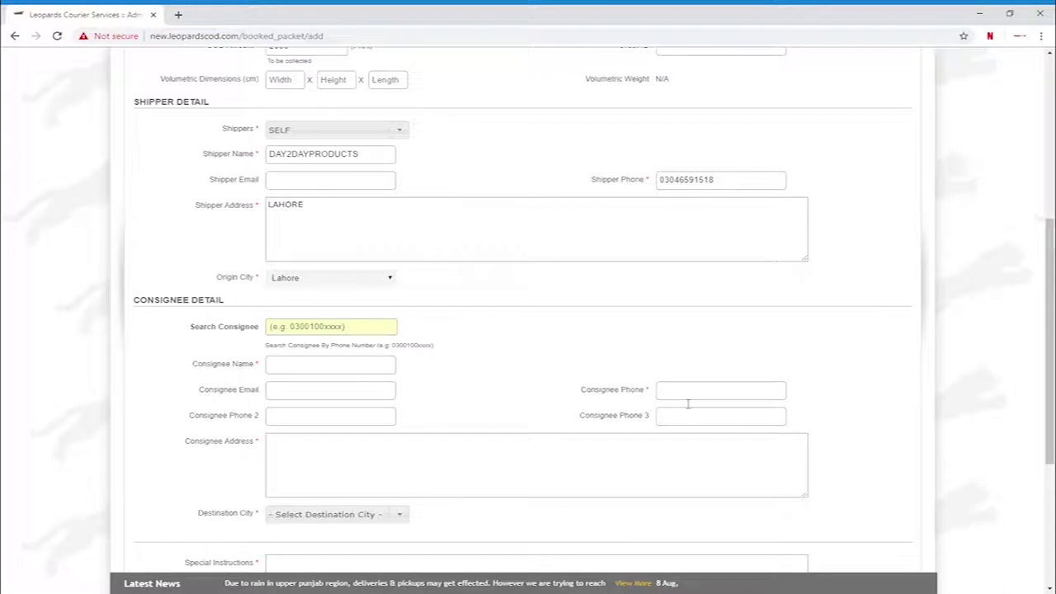
left_click(321, 465)
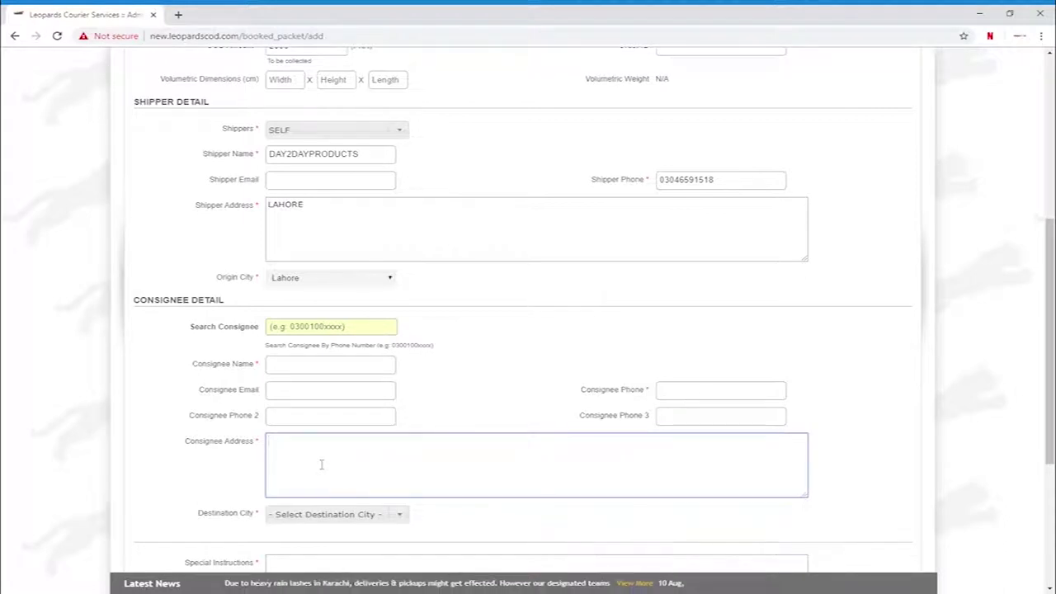
scroll(321, 464, "down", 2)
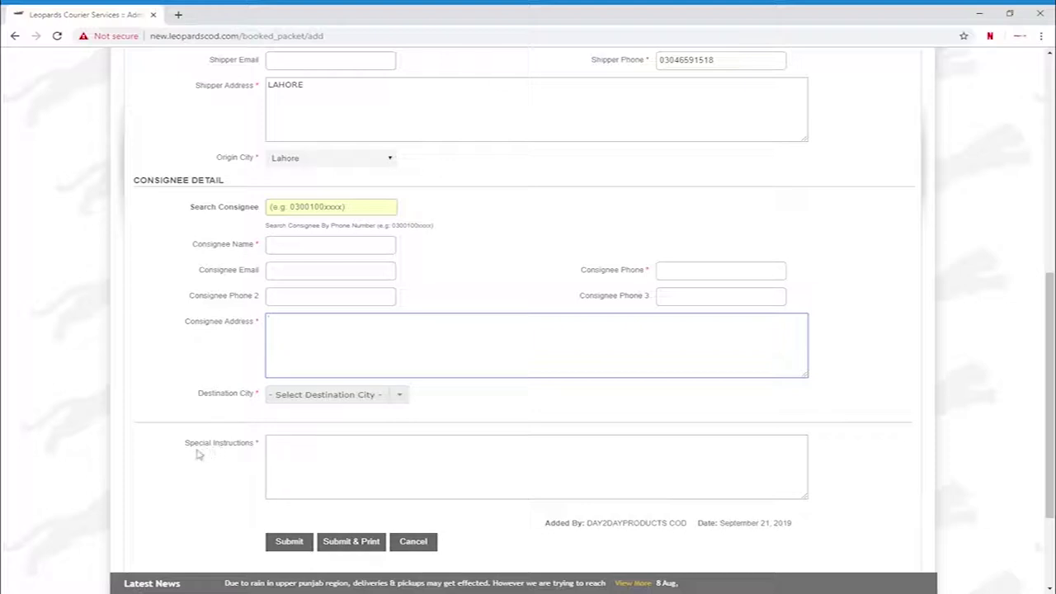
scroll(301, 457, "down", 2)
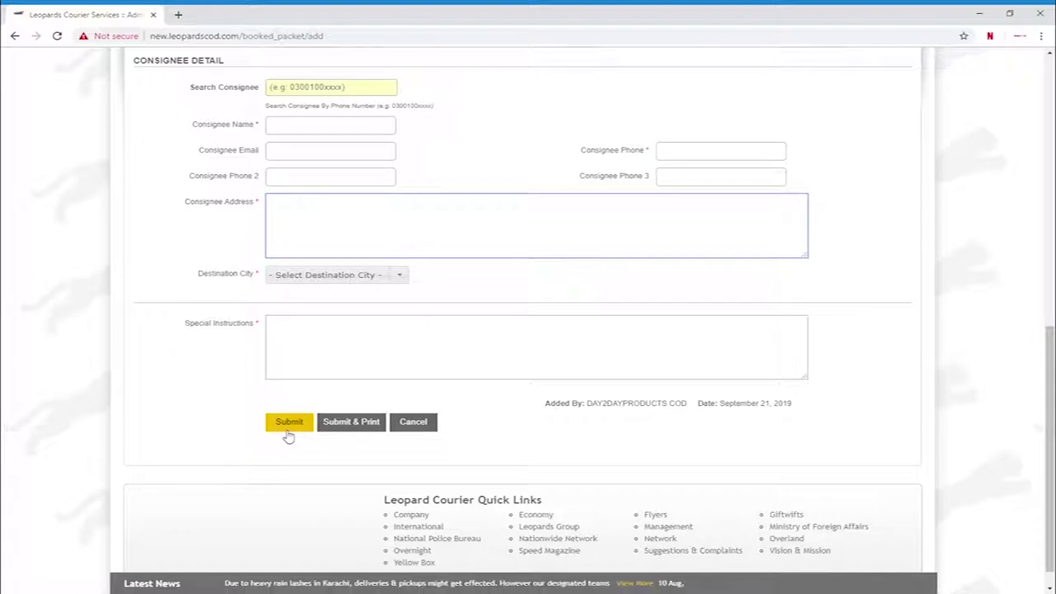
- Enter a net weight of 100 and a COD amount of 3500 PKR
left_click(289, 436)
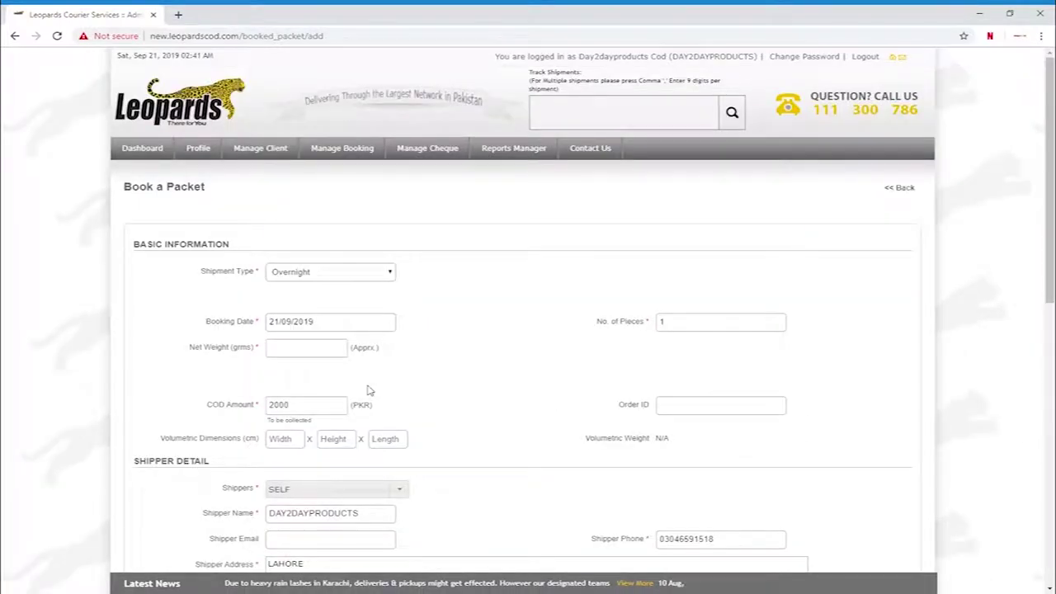
left_click(304, 350)
type("100")
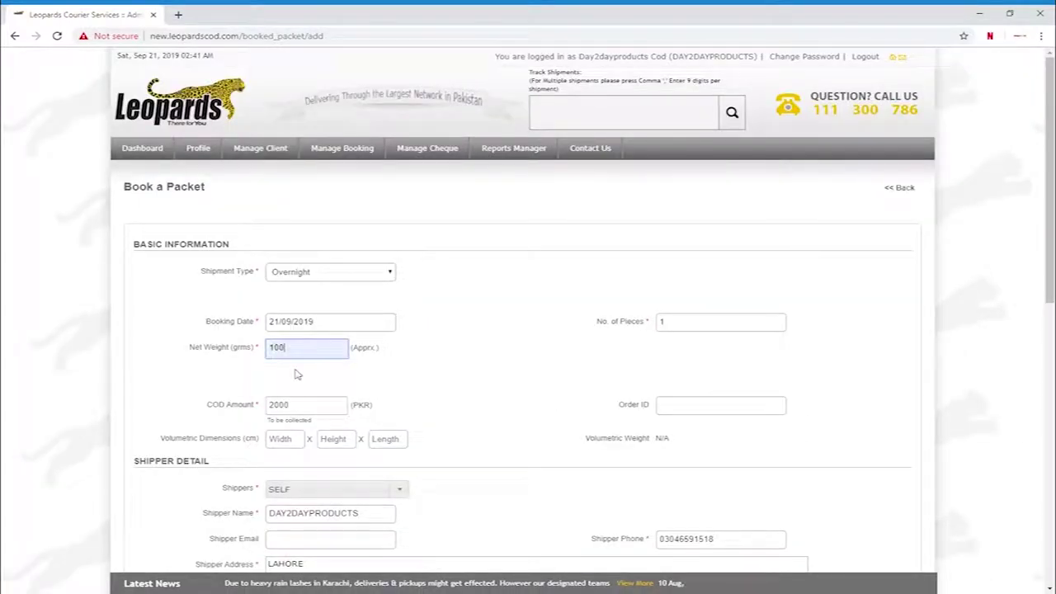
key("Tab")
type("3500")
left_click(687, 408)
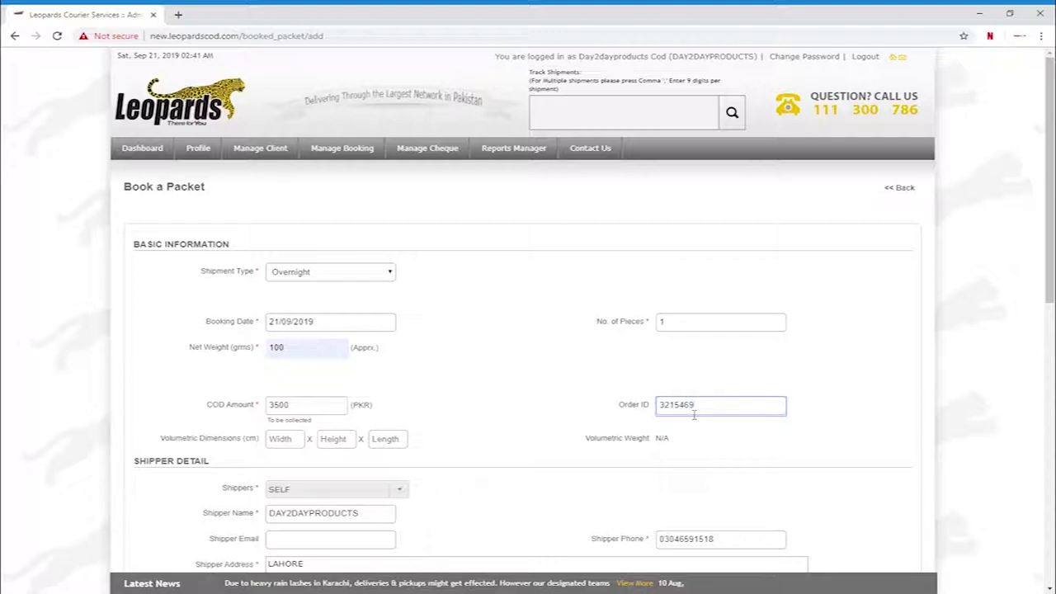
scroll(520, 419, "down", 3)
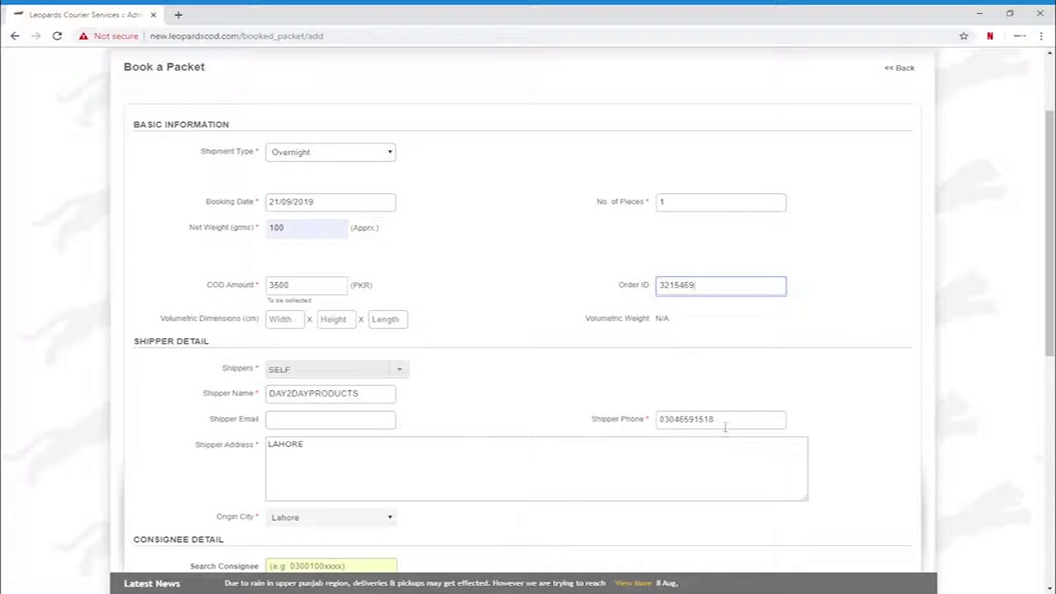
scroll(370, 458, "down", 1)
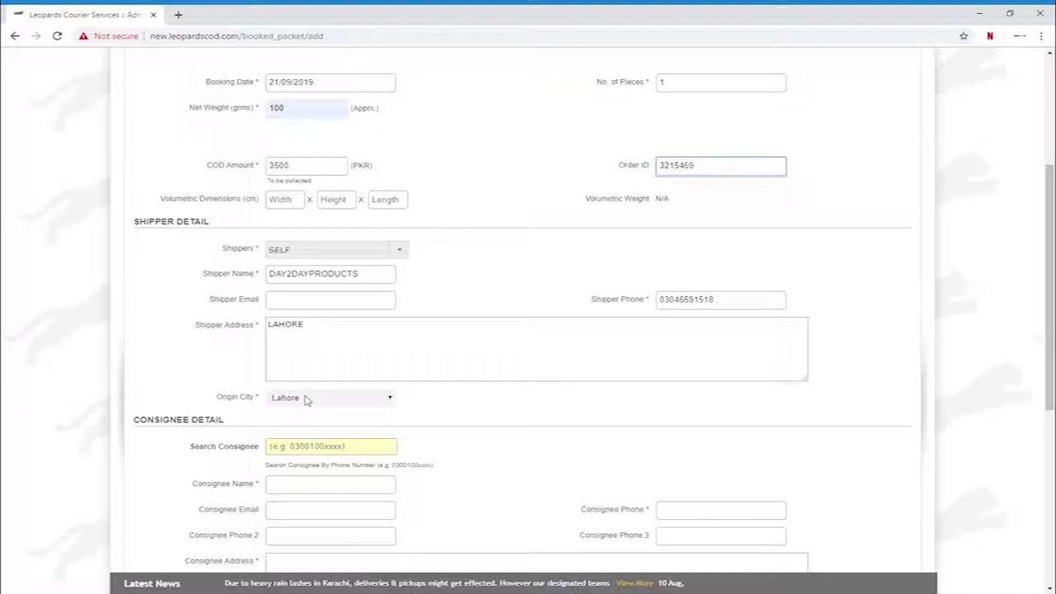
scroll(317, 402, "down", 2)
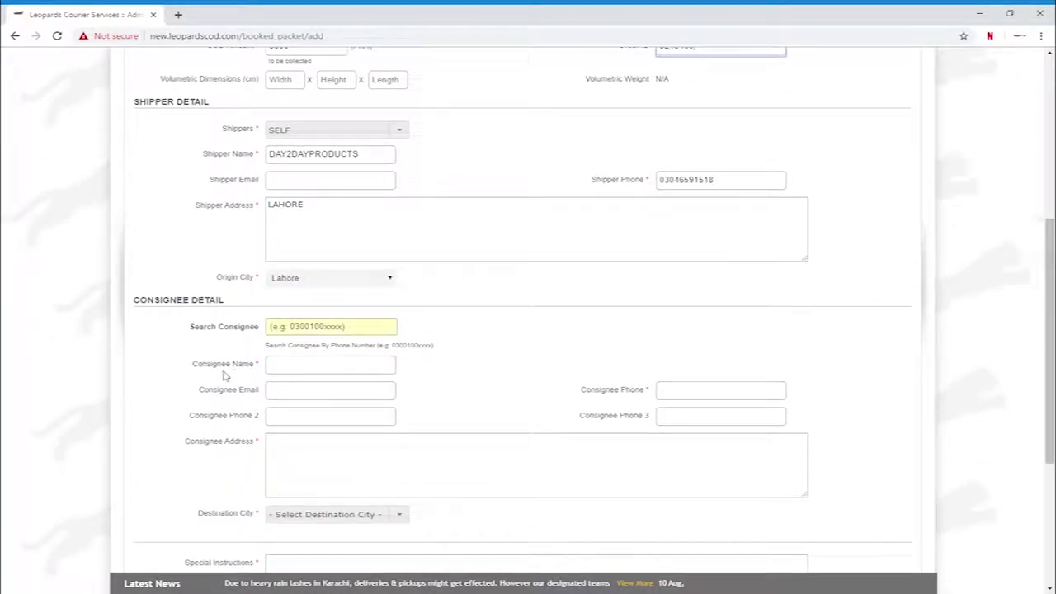
- Set the consignee name to TEST1 and enter the consignee's phone number
left_click(306, 370)
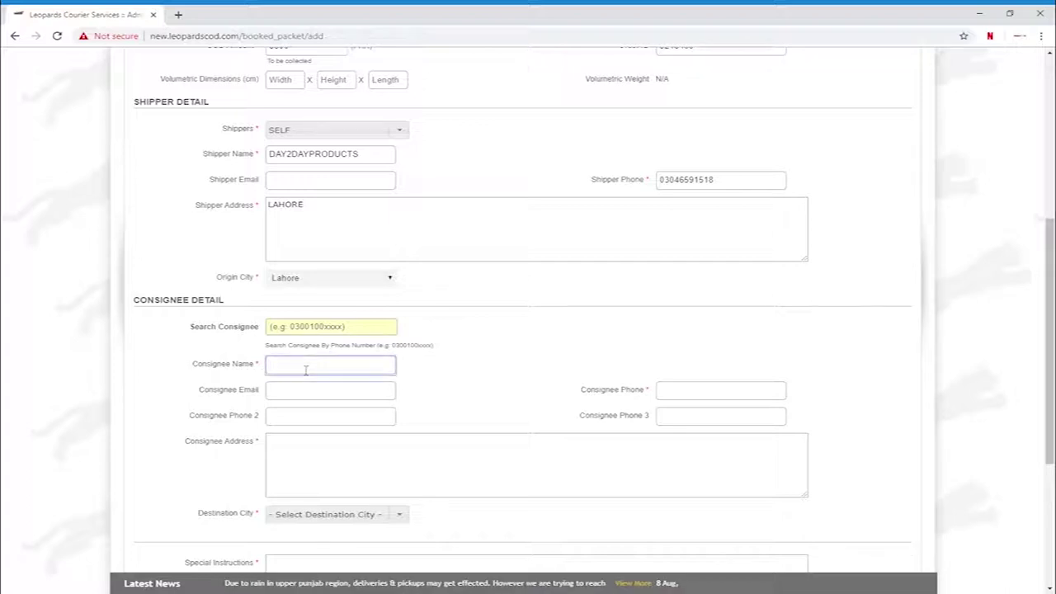
left_click(307, 390)
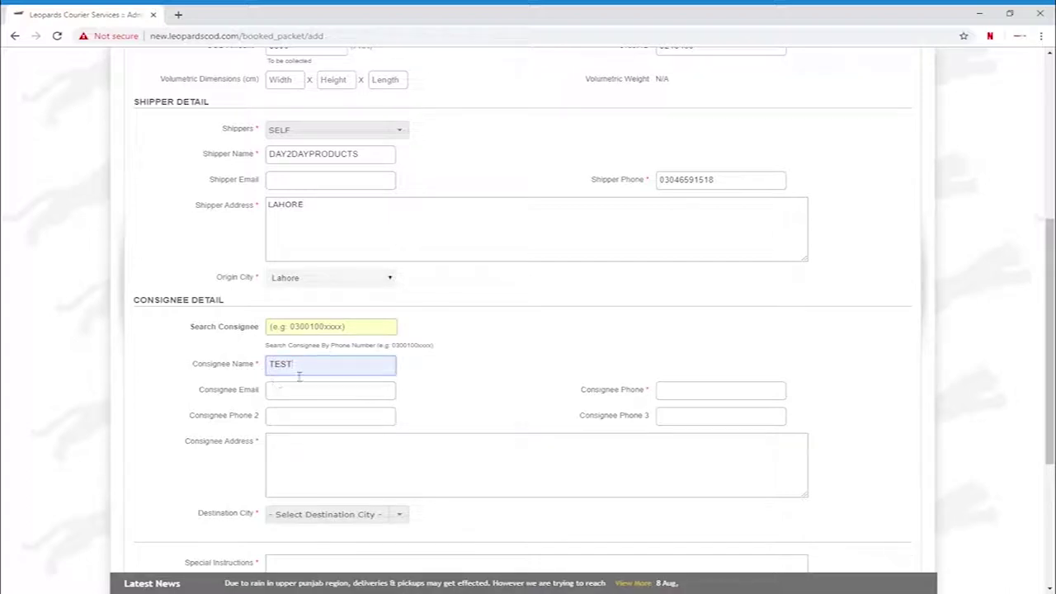
left_click(306, 373)
type("1")
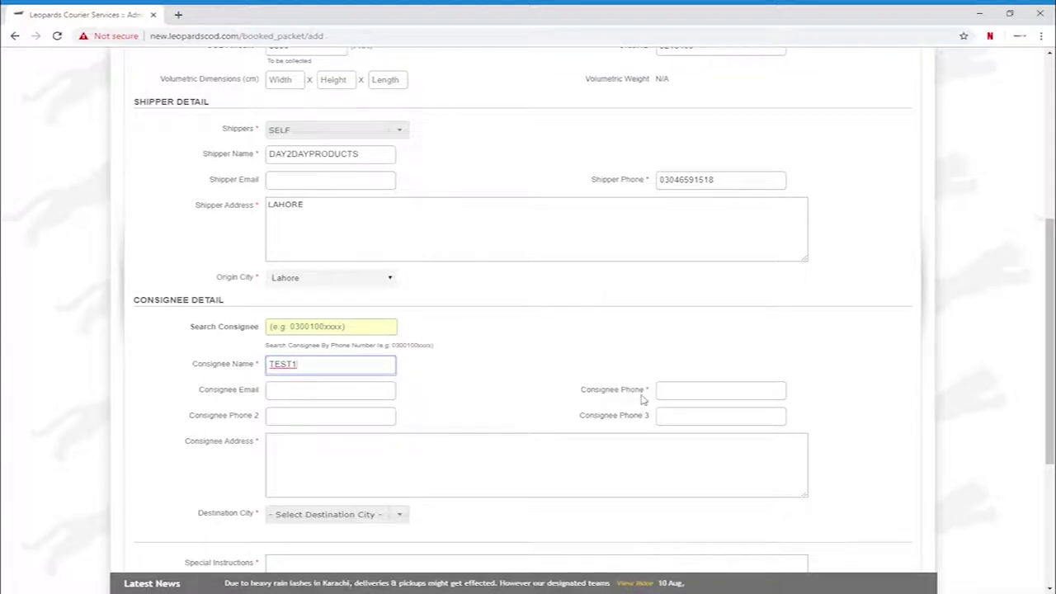
left_click(681, 397)
- Enter the consignee's full delivery address in the Consignee Address box
scroll(577, 398, "down", 2)
left_click(438, 359)
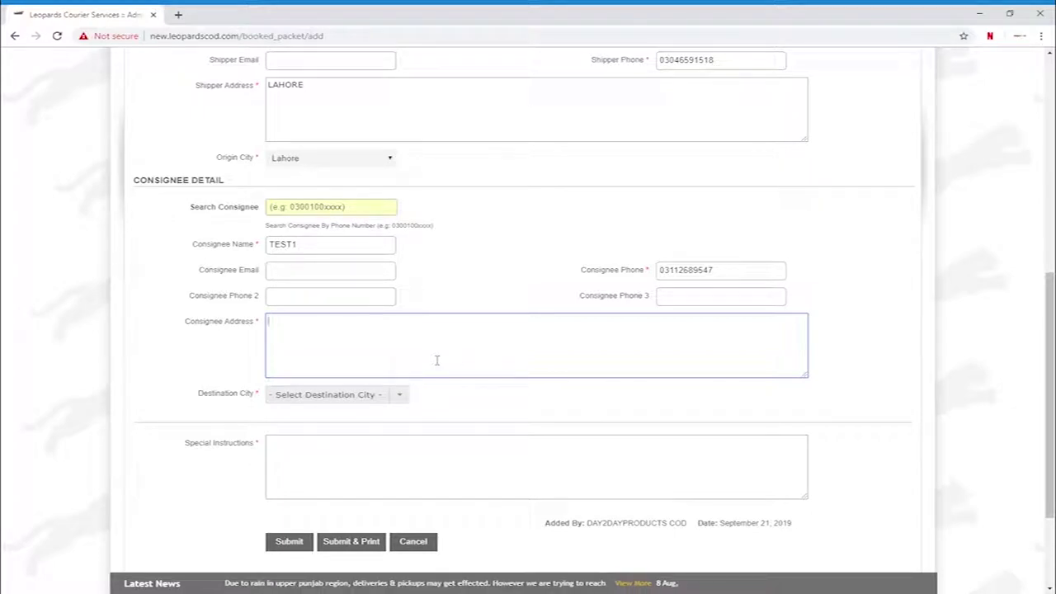
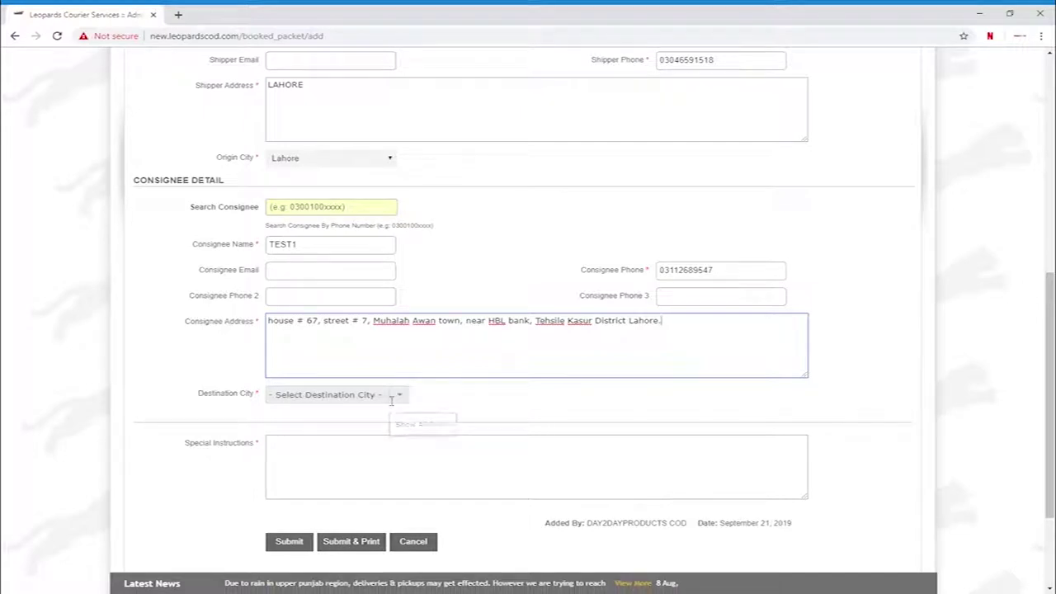
- Choose Kasur as the destination city
key("Tab")
type("kasu")
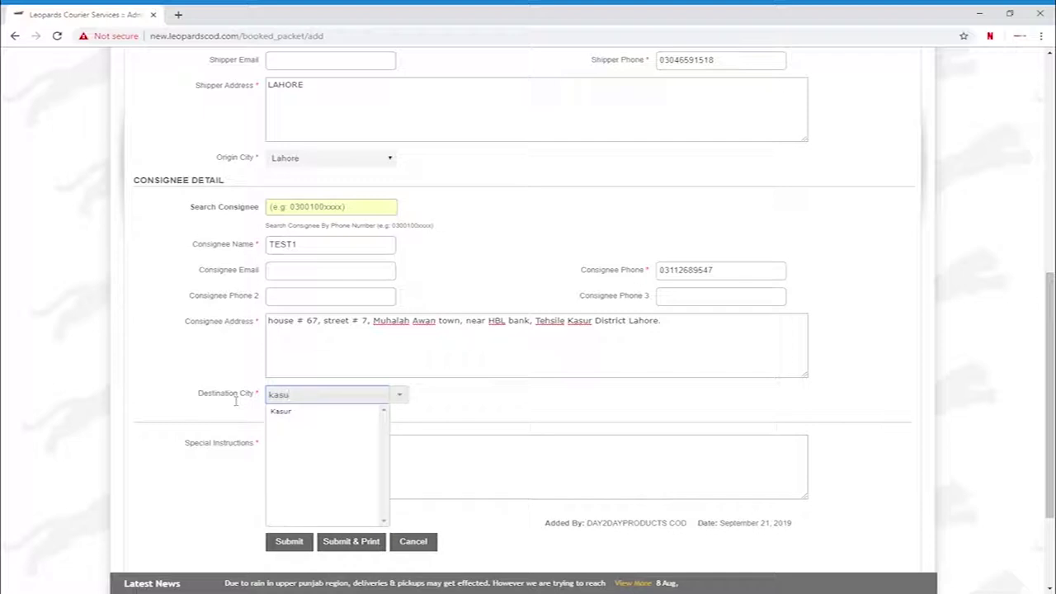
key("Return")
- Add the special instruction 'Call before delivery.' and submit the booking
left_click(314, 475)
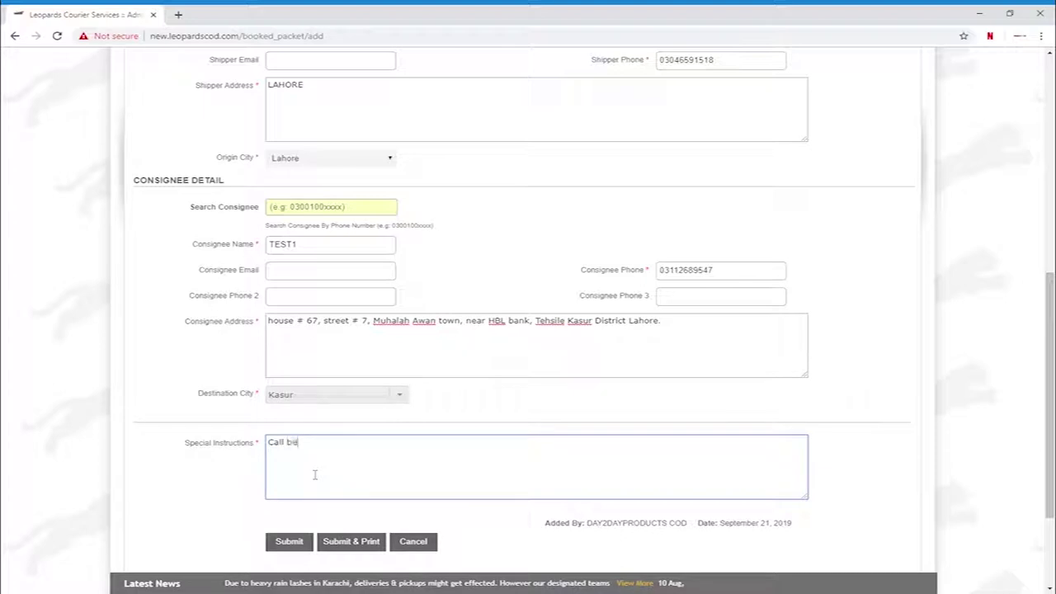
type("Call before delivry")
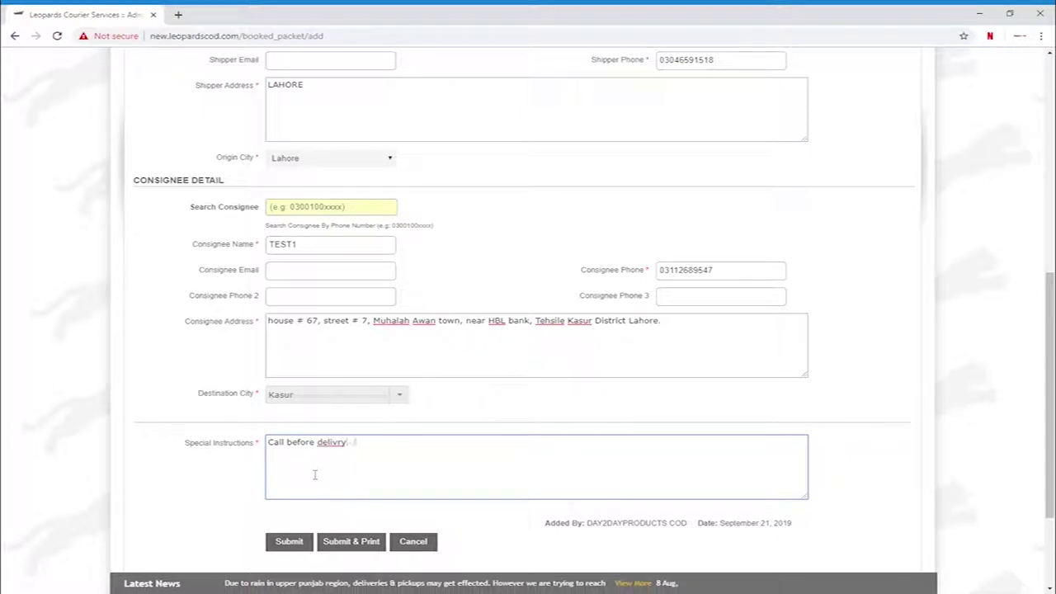
key("BackSpace")
key("BackSpace")
key("BackSpace")
type("ery.")
left_click(284, 542)
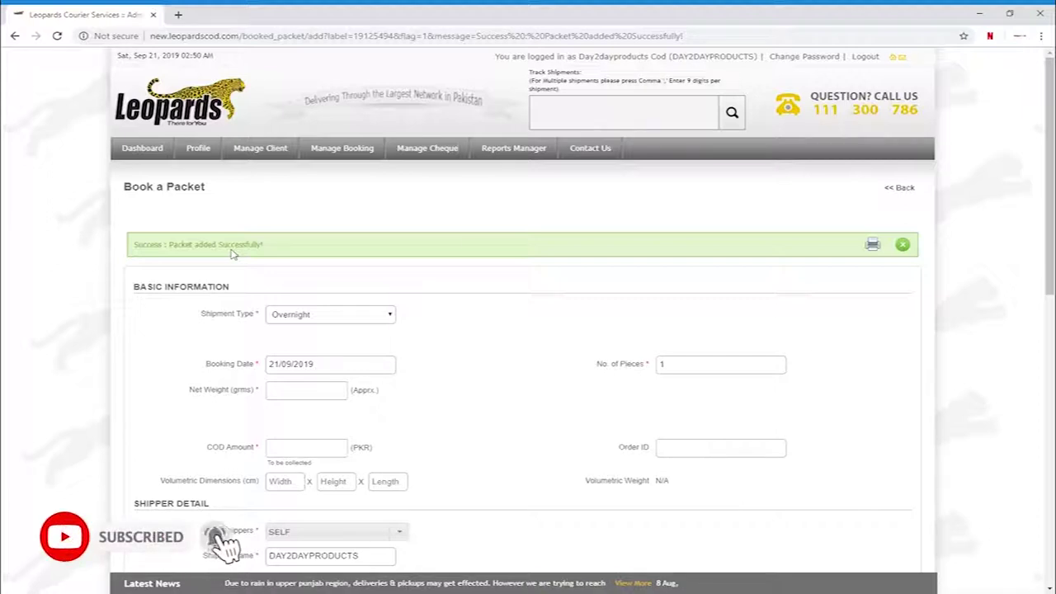
- Check the 'Packet added Successfully!' confirmation on the reset booking form
mouse_move(342, 148)
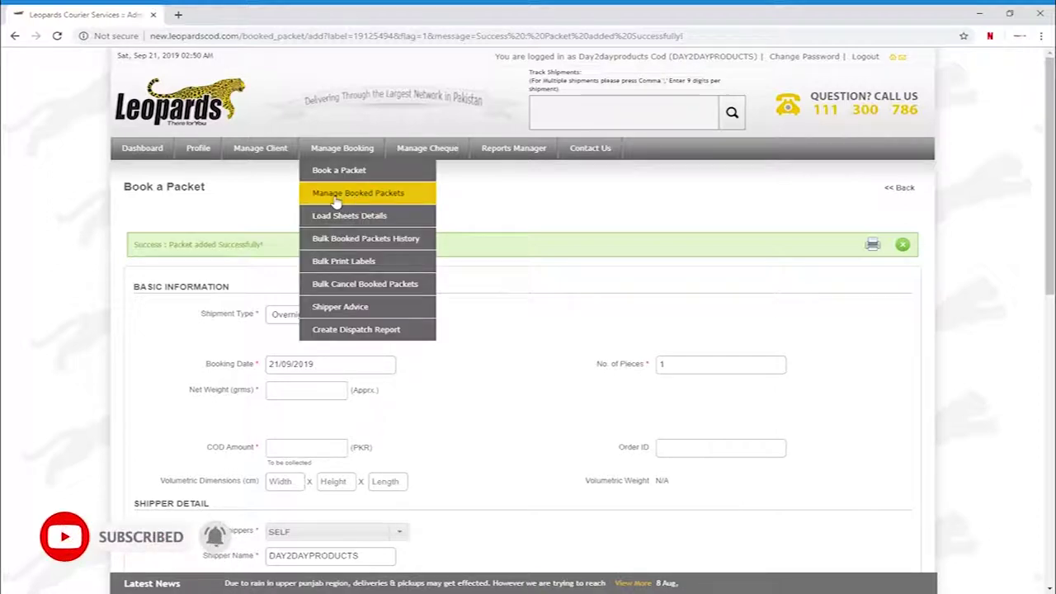
- Open Manage Booked Packets and the airway bill label for the TEST1 Kasur packet
left_click(378, 202)
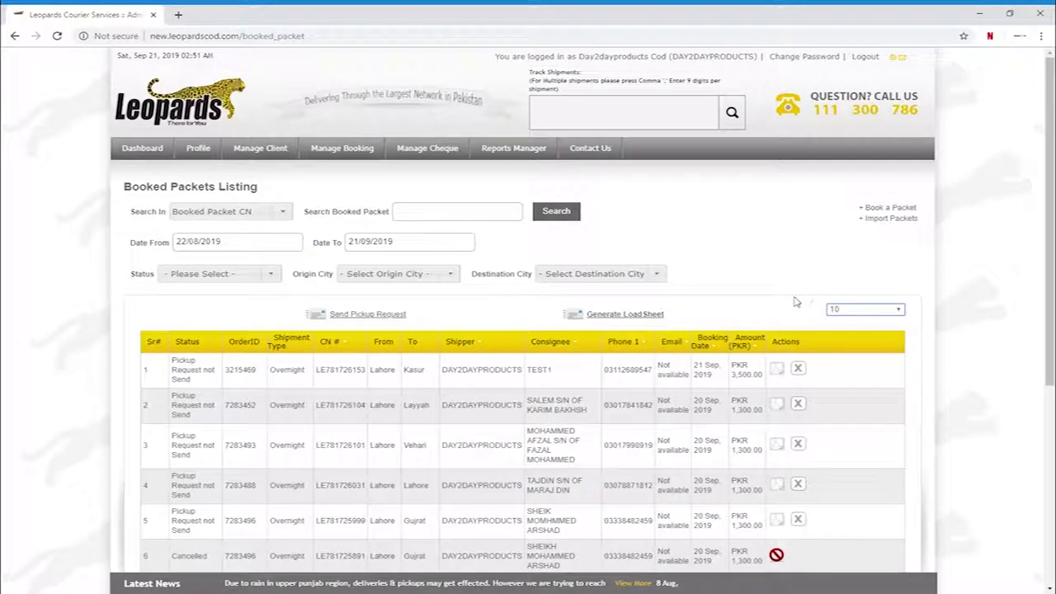
scroll(615, 320, "down", 3)
scroll(610, 321, "up", 3)
left_click(611, 317)
left_click(779, 370)
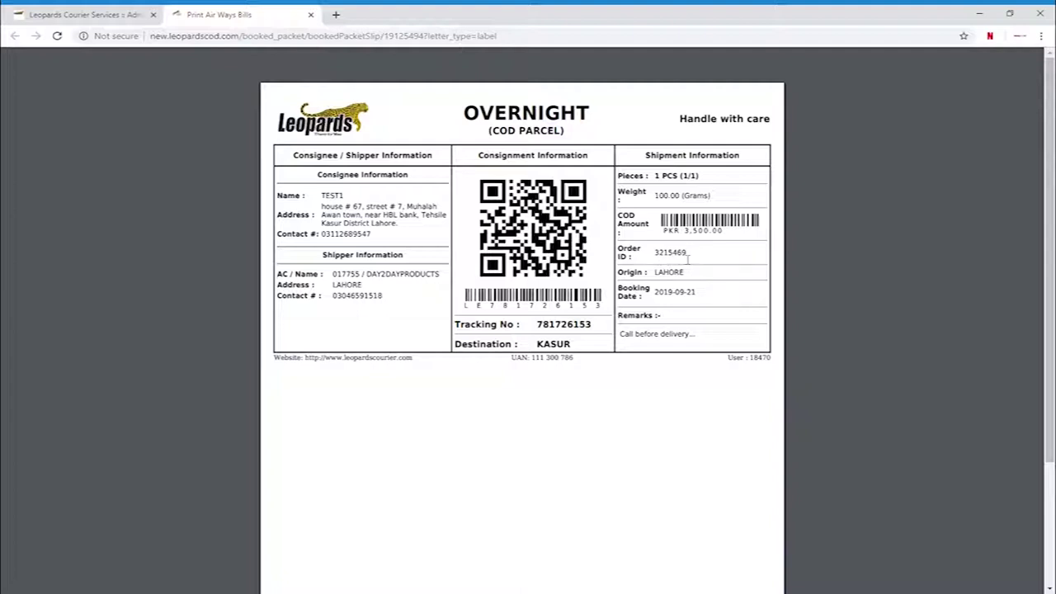
left_click_drag(692, 259, 697, 300)
left_click(671, 323)
left_click_drag(662, 323, 627, 324)
- Clear the Remarks highlight and close the airway bill tab with Ctrl+W
left_click(668, 347)
key("ctrl+w")
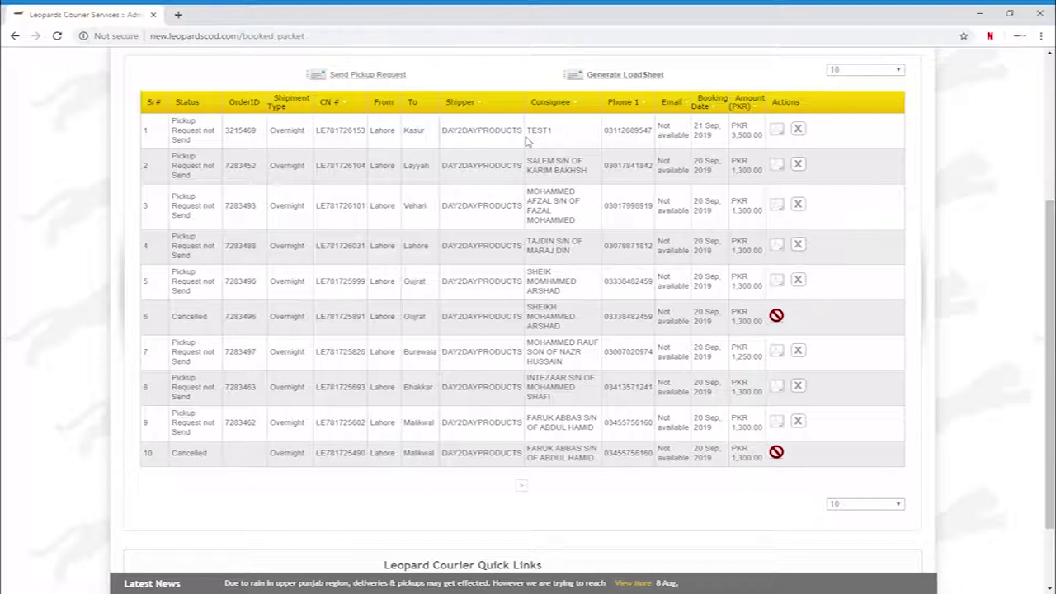